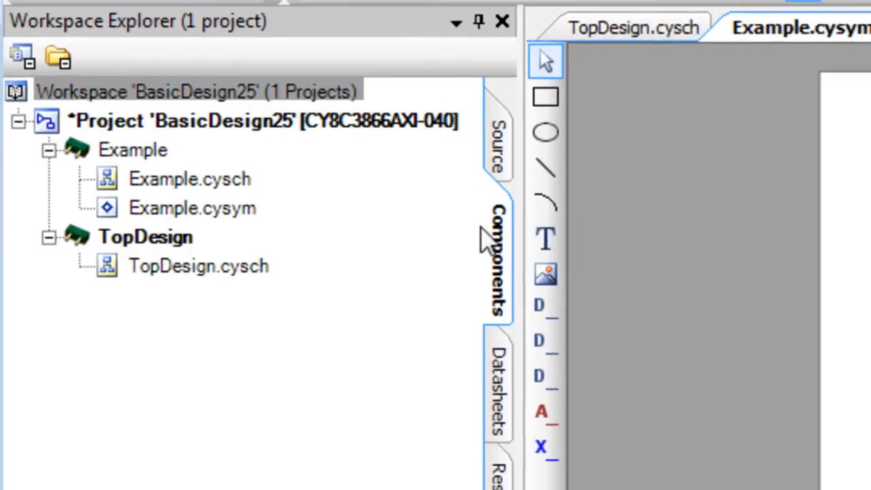
Add a new API Header File item to the Example component and select its default name for renaming
{"action": "left_click", "coordinate": [119, 153]}
{"action": "right_click", "coordinate": [121, 154]}
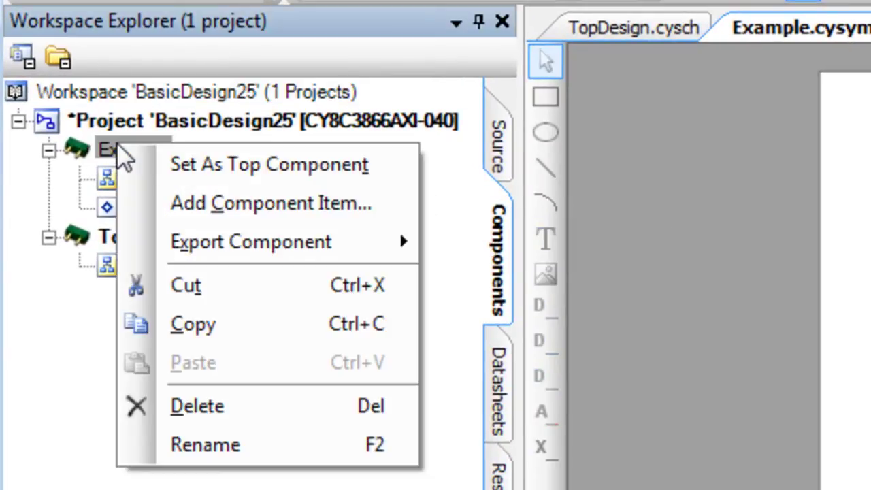
{"action": "left_click", "coordinate": [262, 221]}
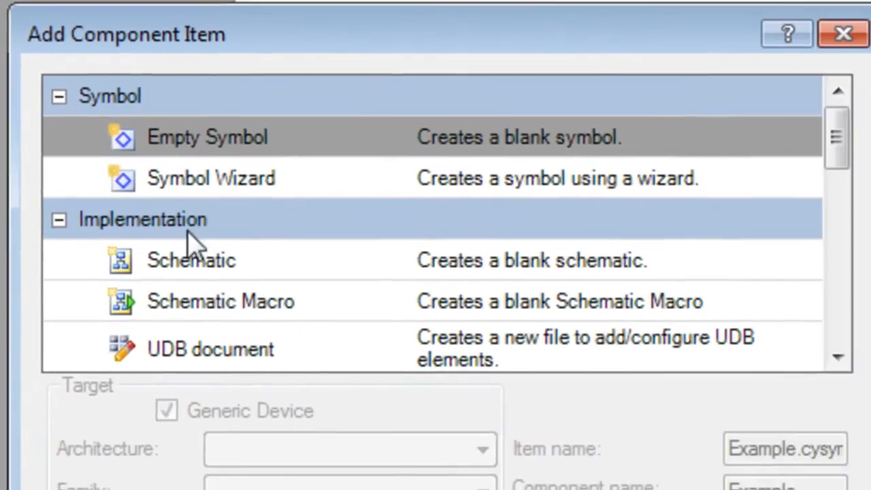
{"action": "left_click_drag", "start_coordinate": [826, 136], "coordinate": [831, 217]}
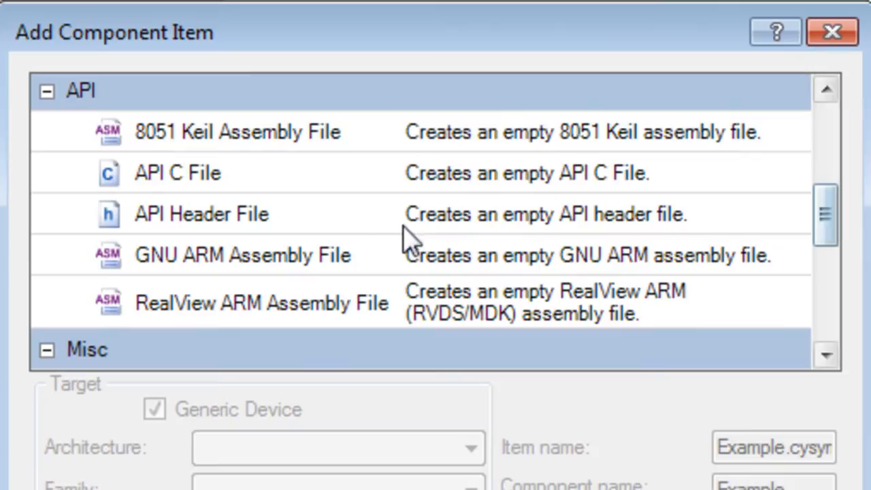
{"action": "left_click", "coordinate": [245, 215]}
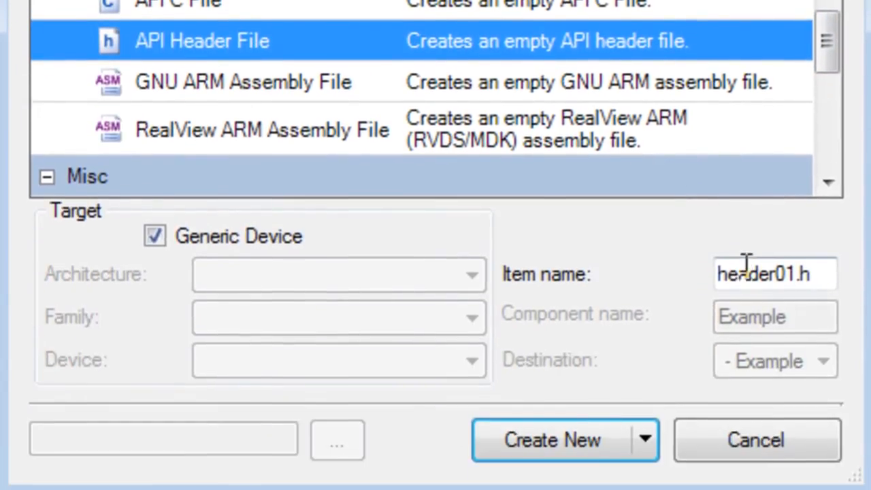
{"action": "double_click", "coordinate": [749, 269]}
{"action": "type", "text": "E"}
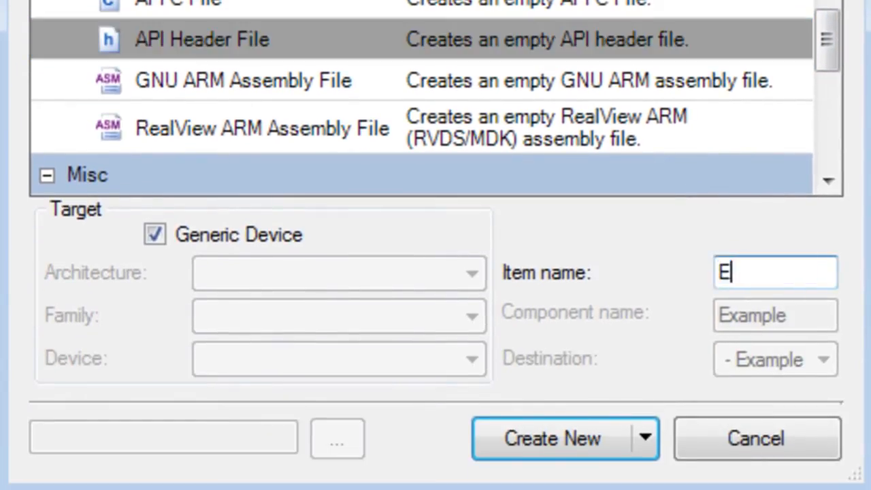
{"action": "type", "text": "xample"}
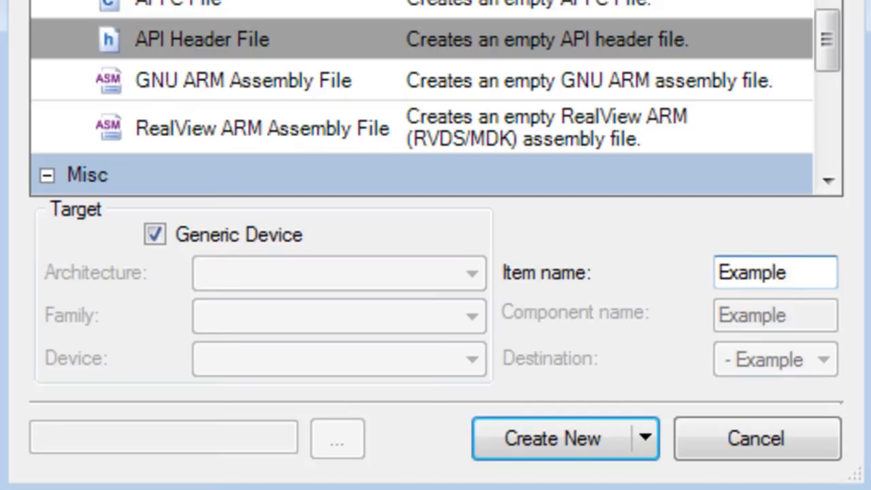
{"action": "type", "text": ".h"}
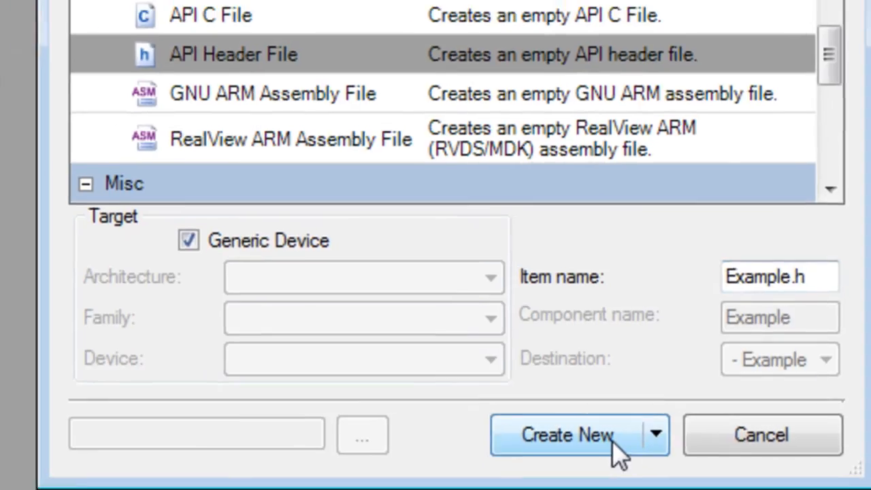
Create Example.h and declare void `$INSTANCE_NAME`_start(); on line 12
{"action": "left_click", "coordinate": [601, 436]}
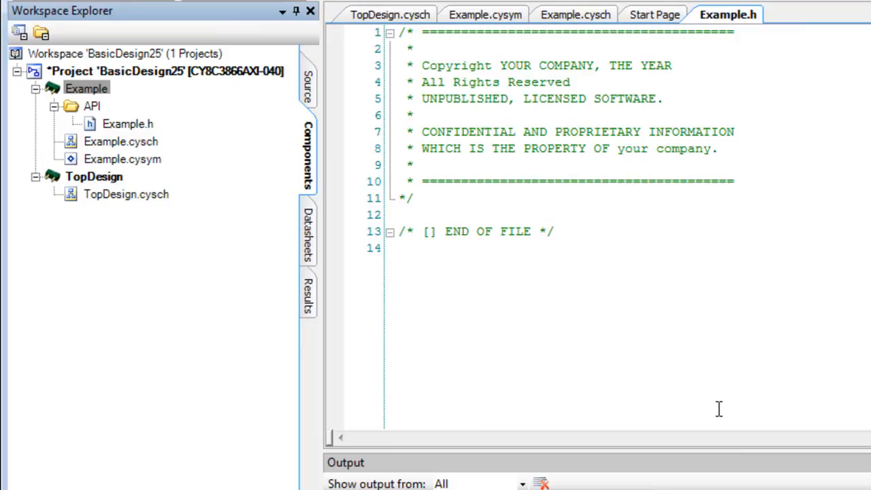
{"action": "left_click", "coordinate": [502, 214]}
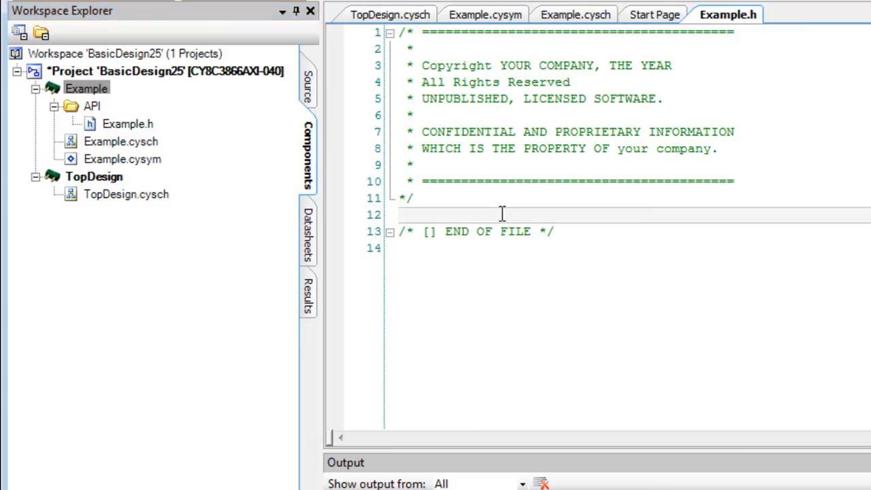
{"action": "type", "text": "void "}
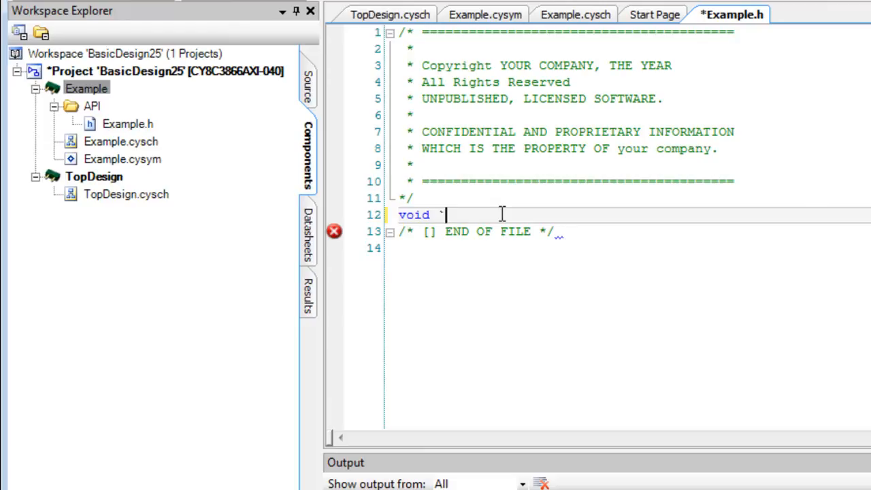
{"action": "type", "text": "`"}
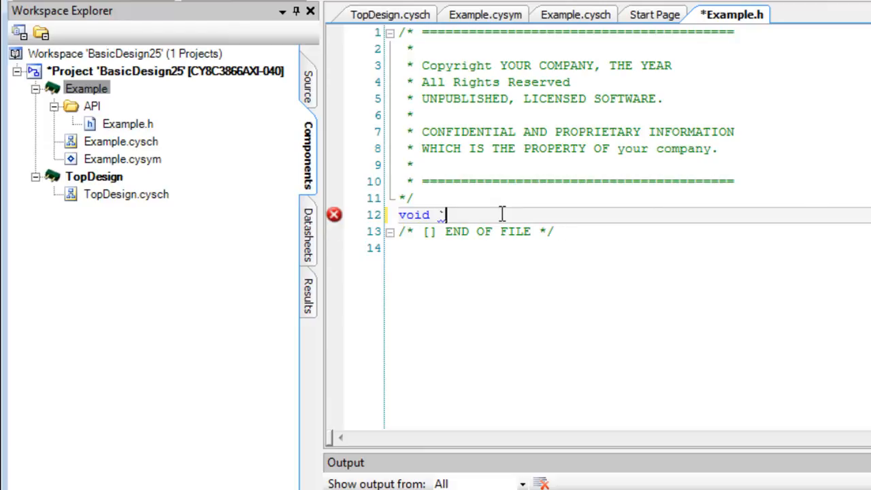
{"action": "type", "text": "$INST"}
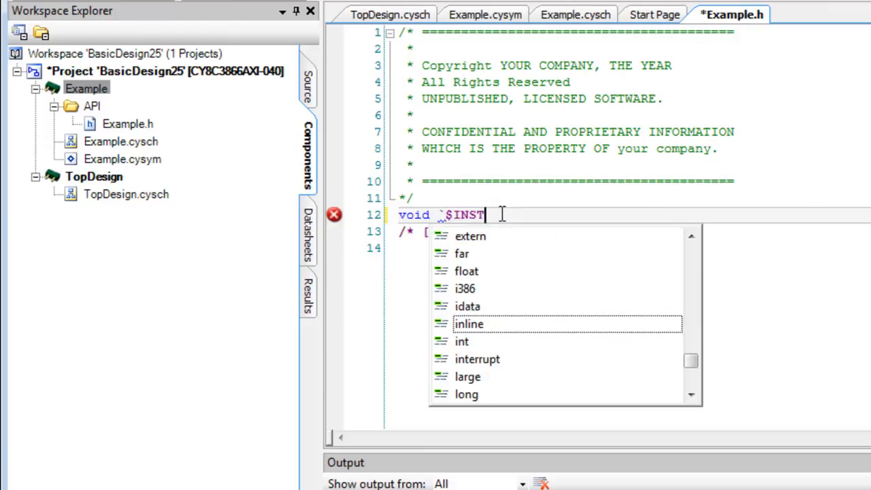
{"action": "type", "text": "ANCE_NAME"}
{"action": "type", "text": "`_"}
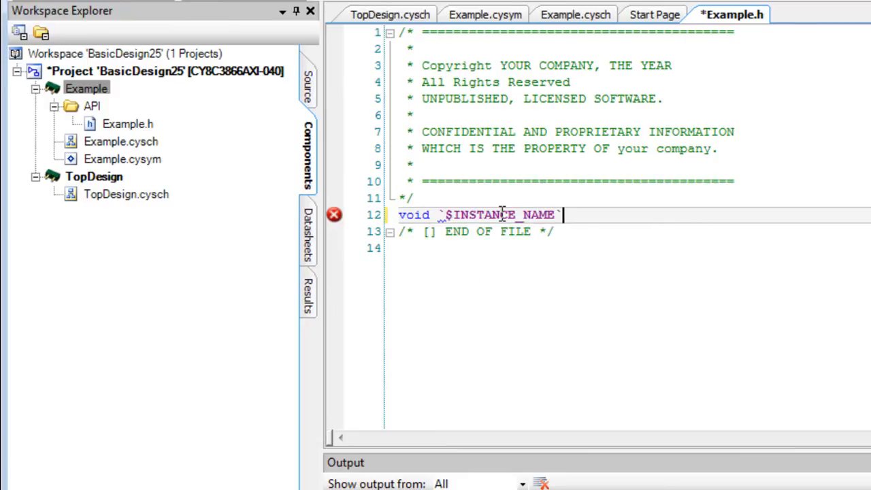
{"action": "type", "text": "start()"}
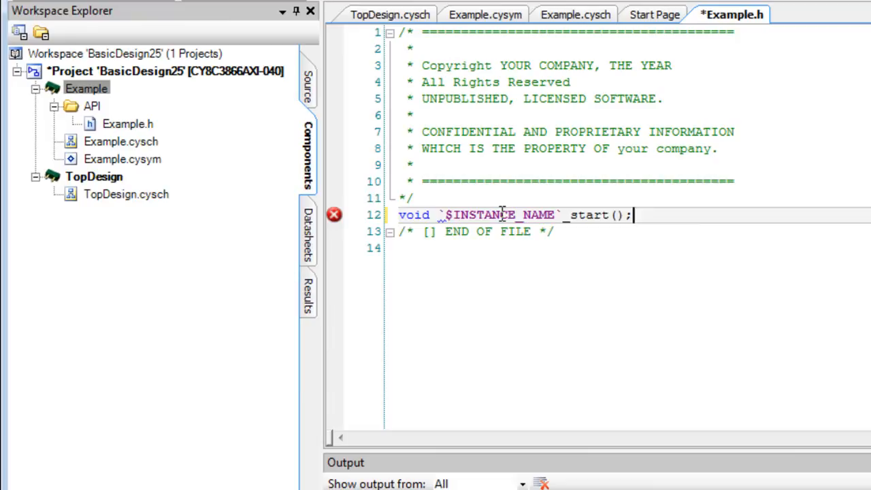
{"action": "type", "text": ";"}
{"action": "key", "text": "Return"}
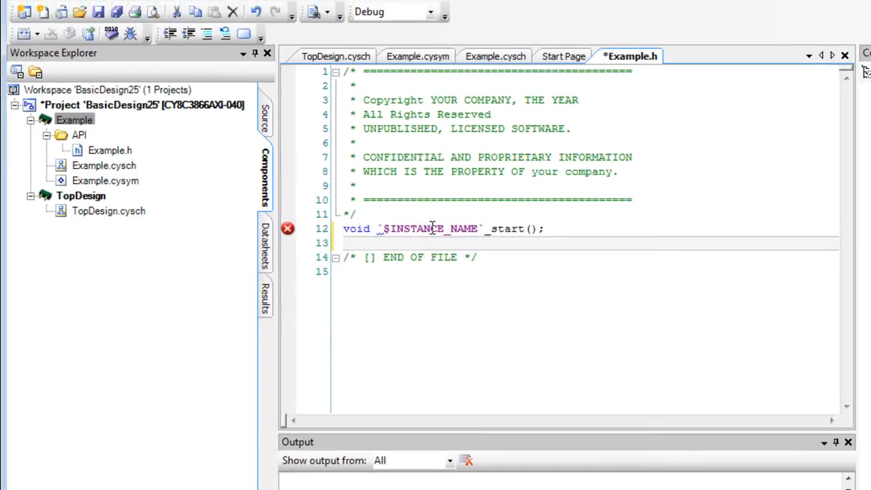
Save the header, build BasicDesign25 from TopDesign.cysch and show the generated Source tree with Widget_Example.h
{"action": "left_click", "coordinate": [115, 15]}
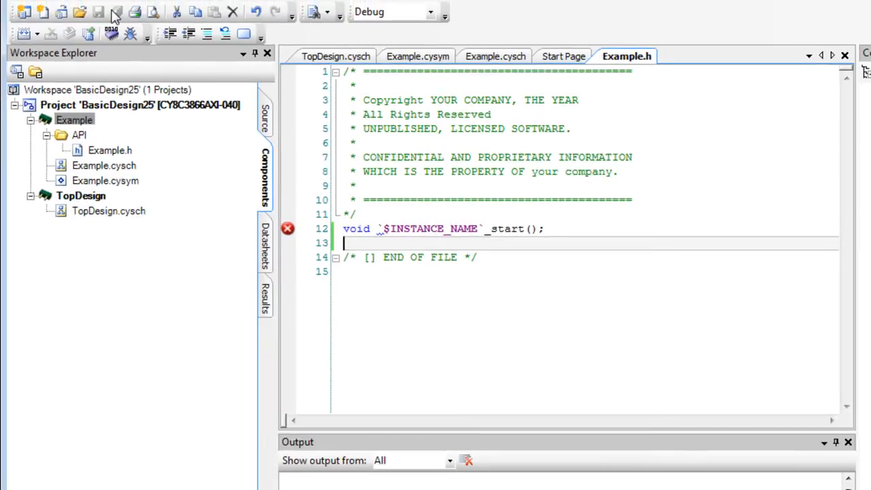
{"action": "left_click", "coordinate": [334, 59]}
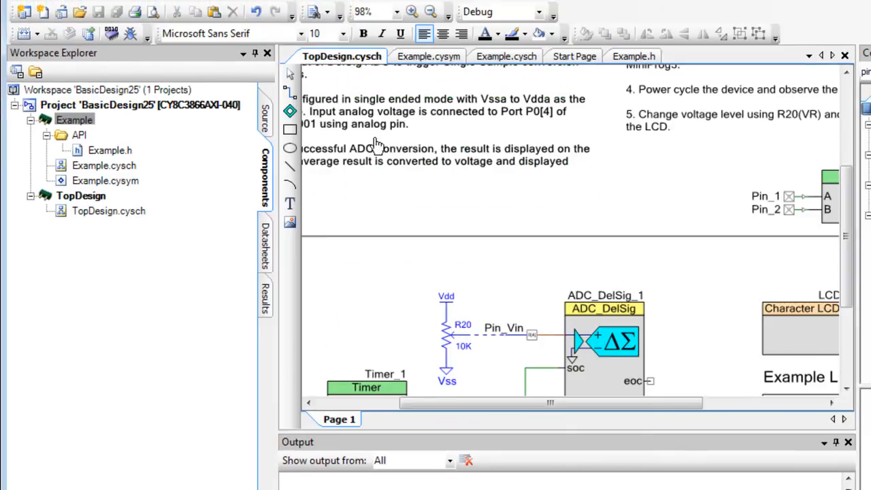
{"action": "left_click_drag", "start_coordinate": [584, 402], "coordinate": [720, 415]}
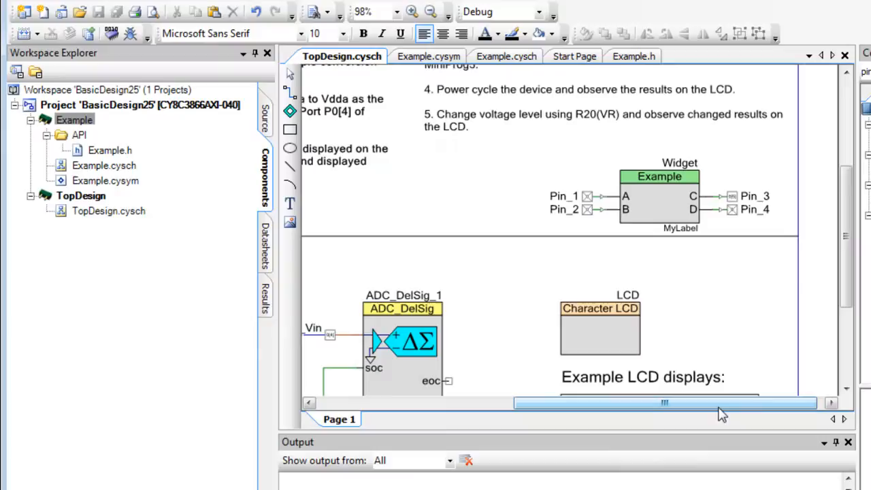
{"action": "left_click", "coordinate": [24, 34]}
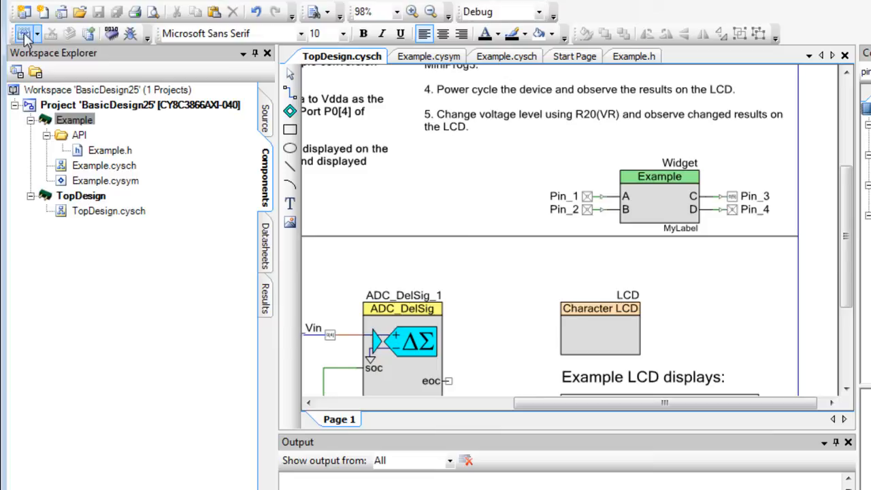
{"action": "left_click", "coordinate": [271, 120]}
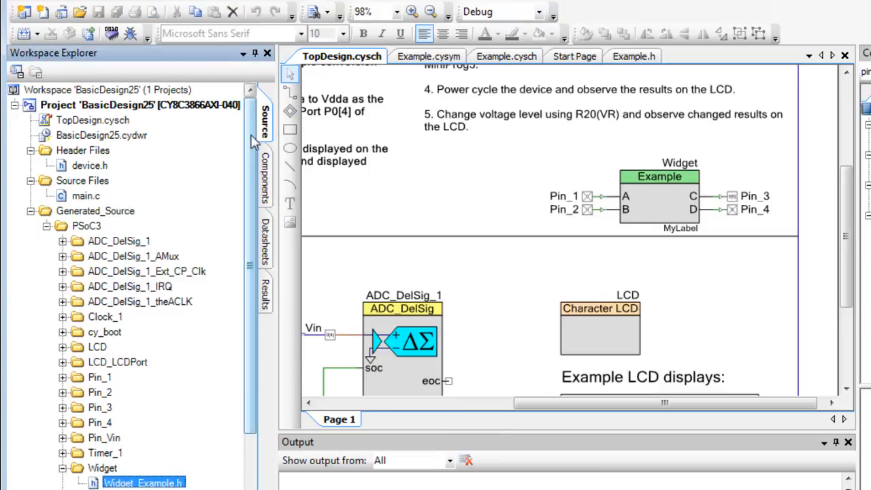
{"action": "scroll", "coordinate": [251, 204], "scroll_direction": "down", "scroll_amount": 3}
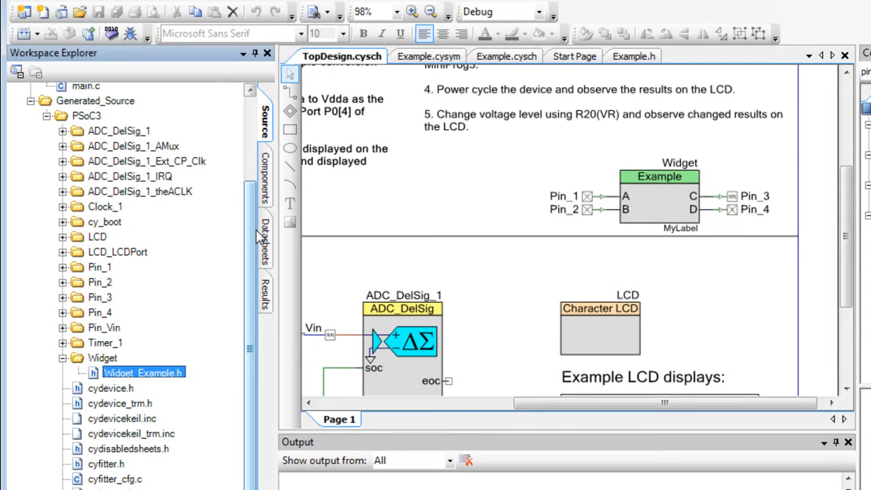
Open Widget_Example.h under Generated_Source > PSoC3 > Widget, showing void Widget_start();
{"action": "double_click", "coordinate": [119, 380]}
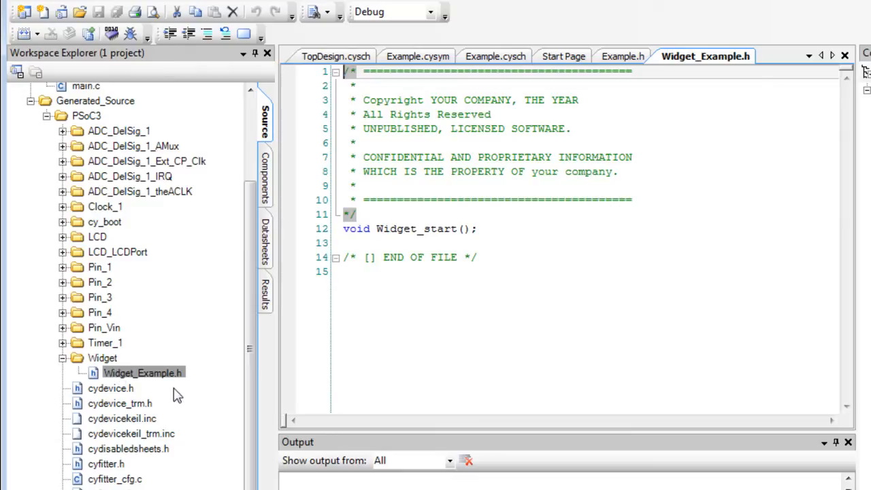
In the Example.cysym symbol properties, set Doc.APIPrefix to Example and confirm
{"action": "left_click", "coordinate": [416, 58]}
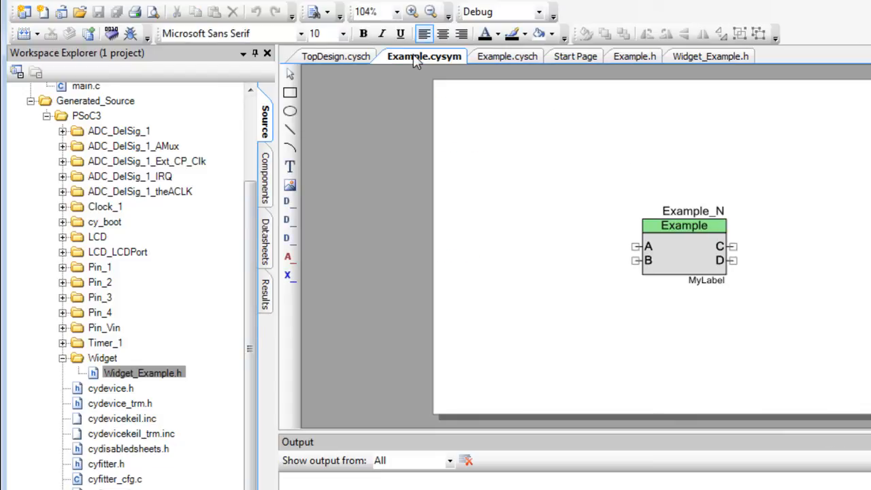
{"action": "right_click", "coordinate": [494, 197]}
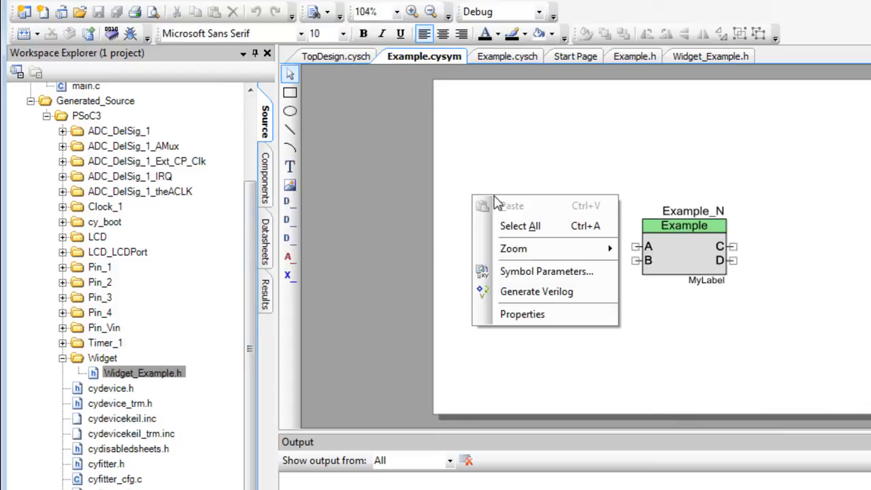
{"action": "left_click", "coordinate": [527, 314]}
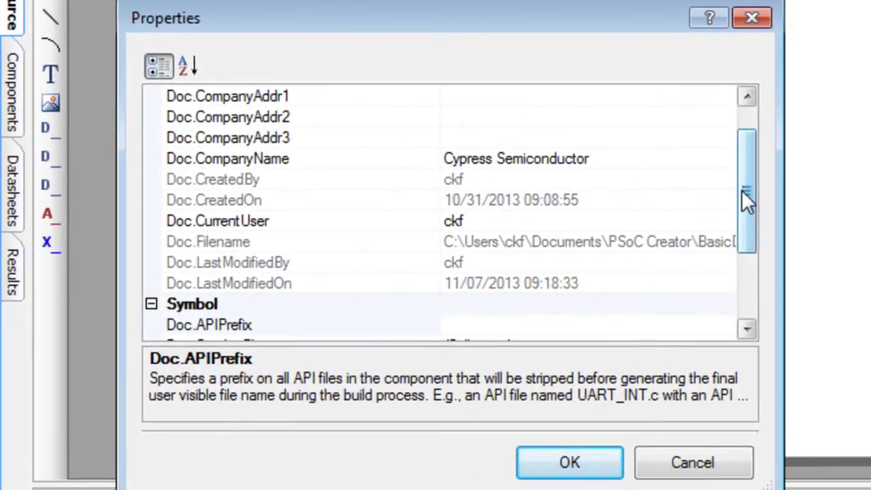
{"action": "left_click_drag", "start_coordinate": [744, 195], "coordinate": [752, 299]}
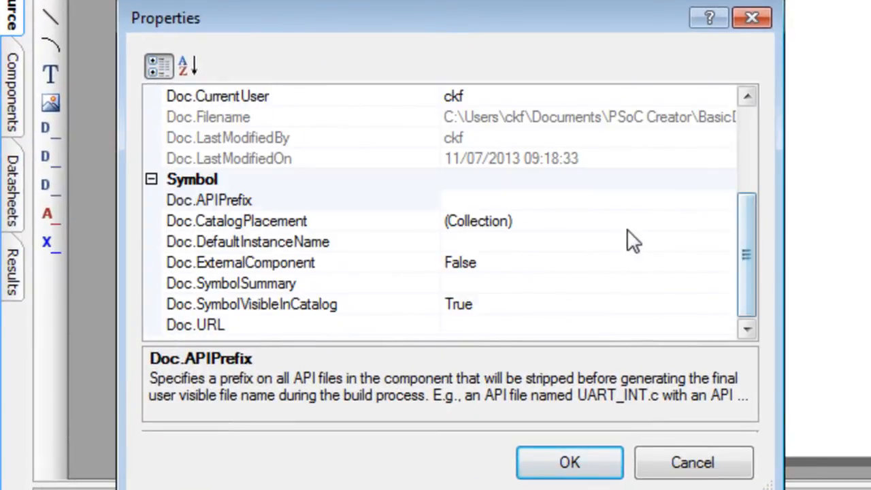
{"action": "left_click", "coordinate": [589, 198]}
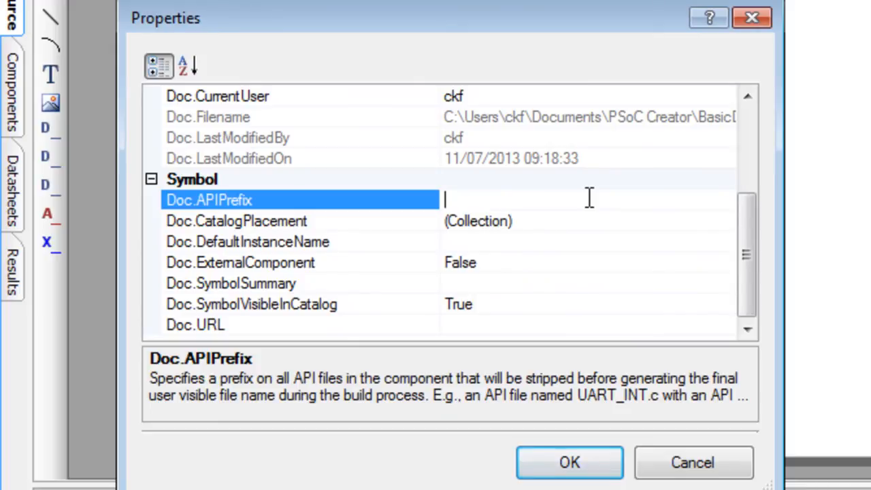
{"action": "type", "text": "Example"}
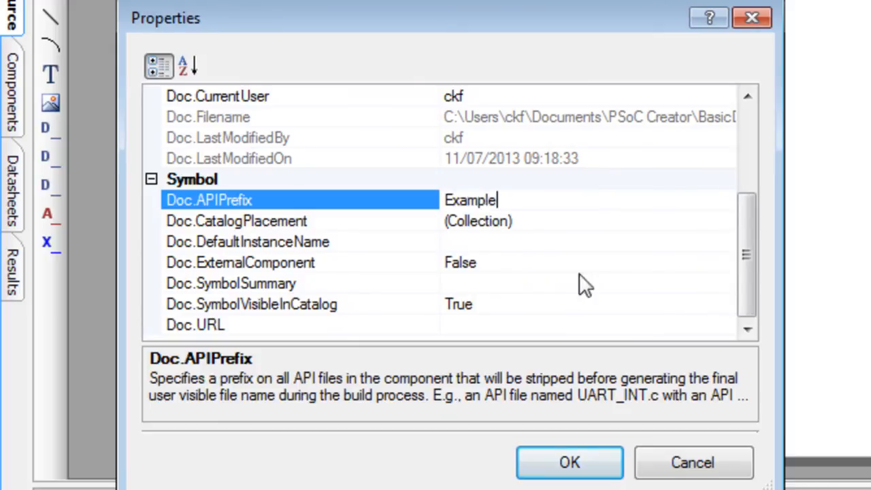
{"action": "left_click", "coordinate": [558, 462]}
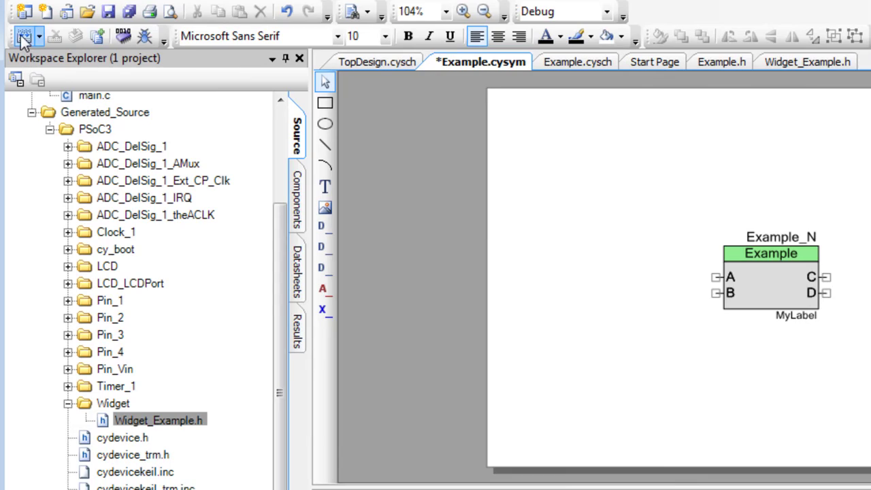
Rebuild so the generated header becomes Widget.h, then open Help > Documentation > Component Author Guide
{"action": "left_click", "coordinate": [24, 36]}
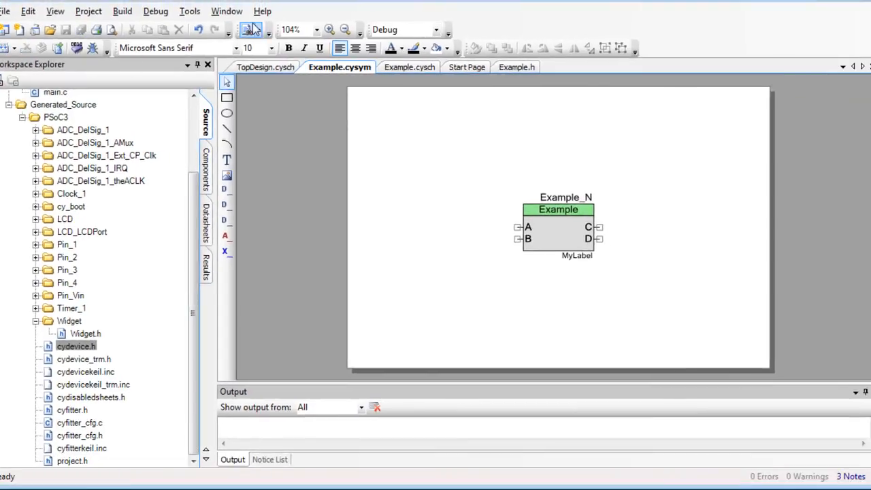
{"action": "left_click", "coordinate": [262, 12]}
{"action": "mouse_move", "coordinate": [302, 132]}
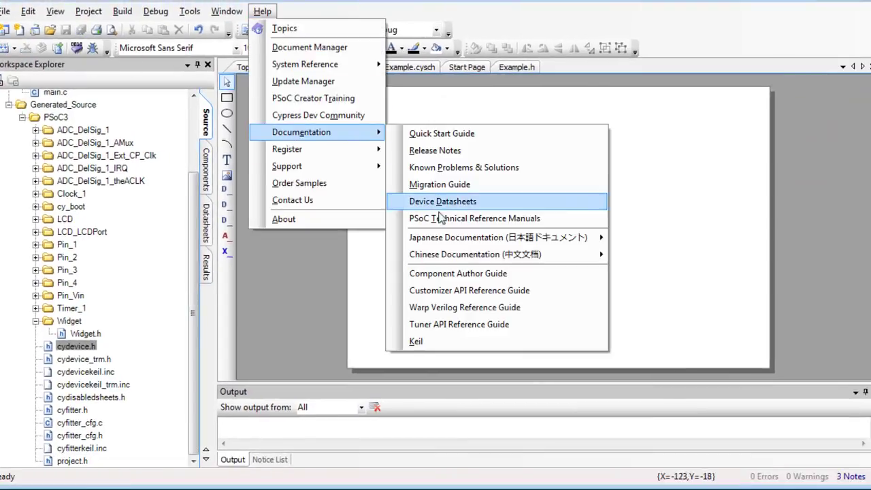
{"action": "left_click", "coordinate": [463, 274]}
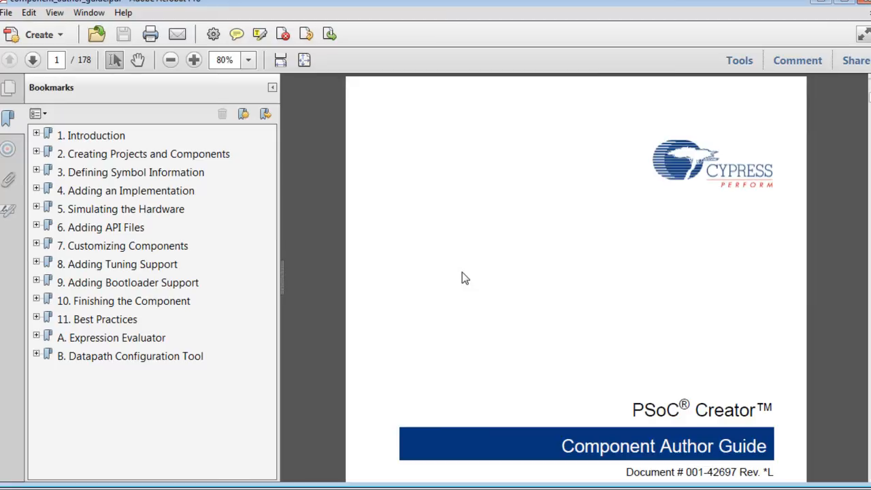